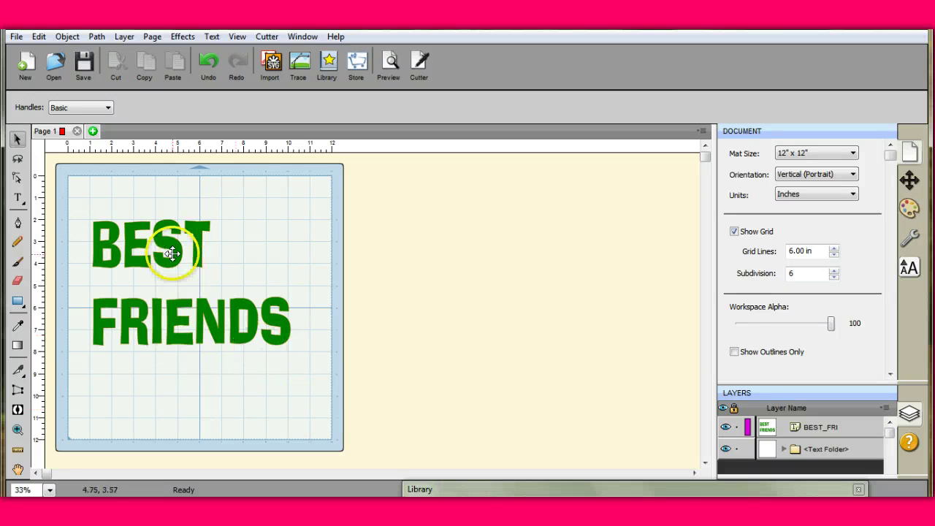
- Move the BEST FRIENDS text slightly higher on the mat
{"action": "left_click", "coordinate": [130, 243]}
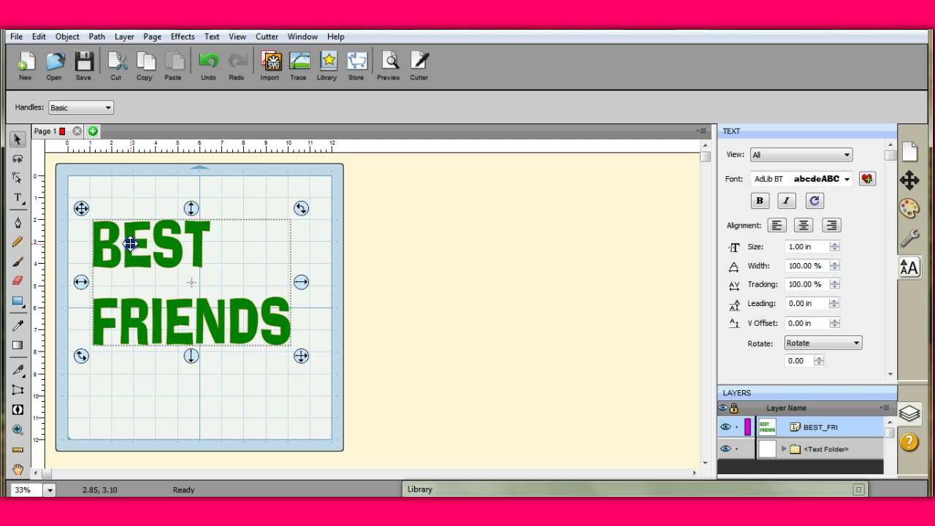
{"action": "left_click_drag", "start_coordinate": [130, 243], "coordinate": [130, 221]}
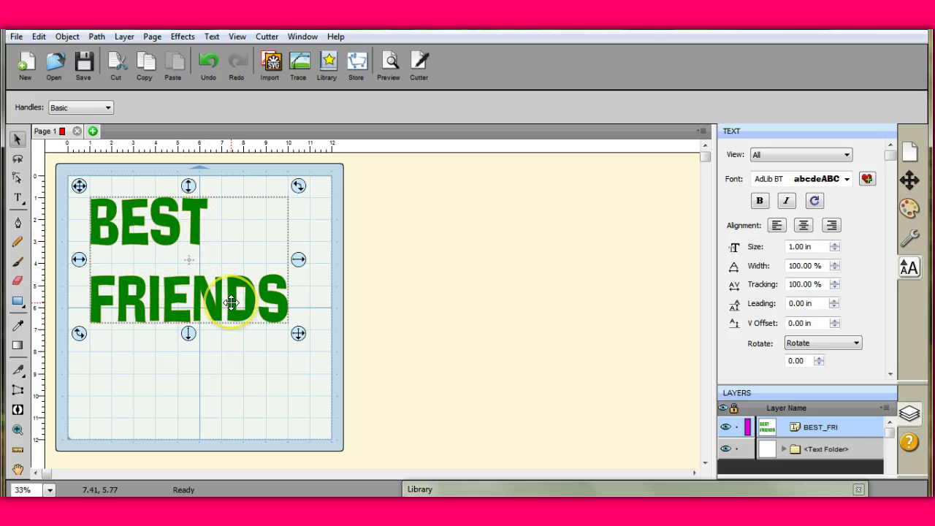
{"action": "left_click", "coordinate": [182, 37]}
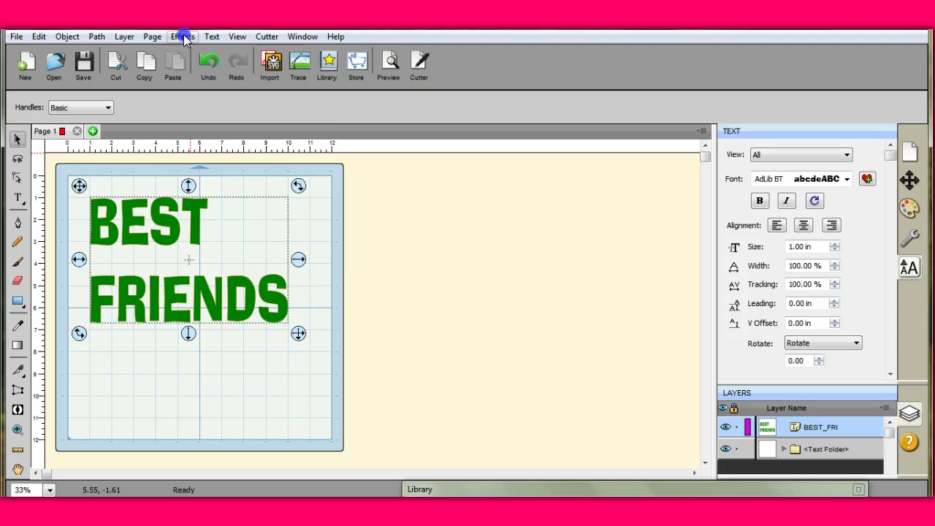
{"action": "left_click", "coordinate": [395, 88]}
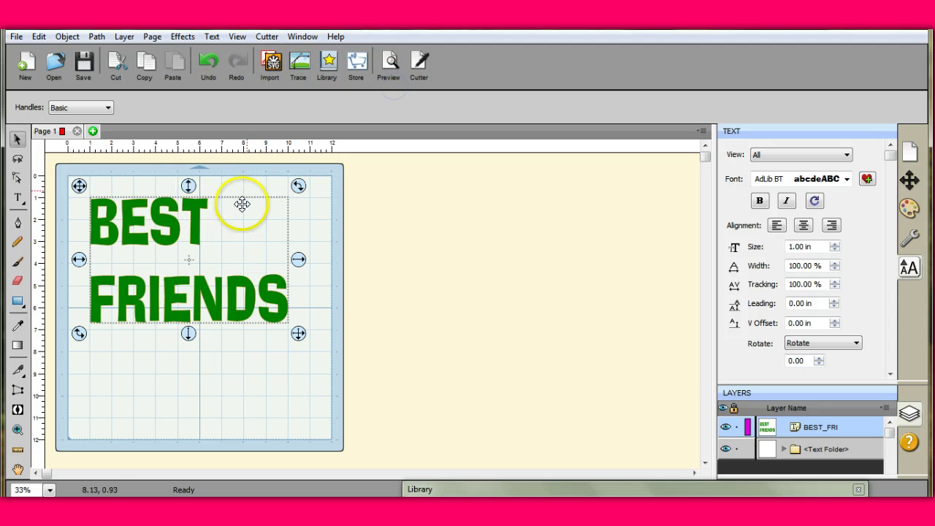
- Reselect the BEST FRIENDS text and bring up the Object menu for it
{"action": "left_click", "coordinate": [229, 173]}
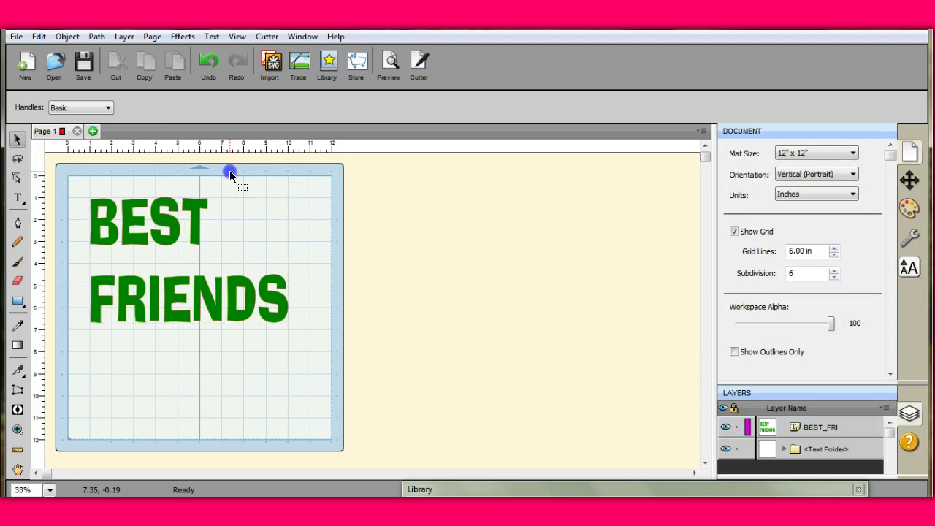
{"action": "left_click", "coordinate": [196, 208]}
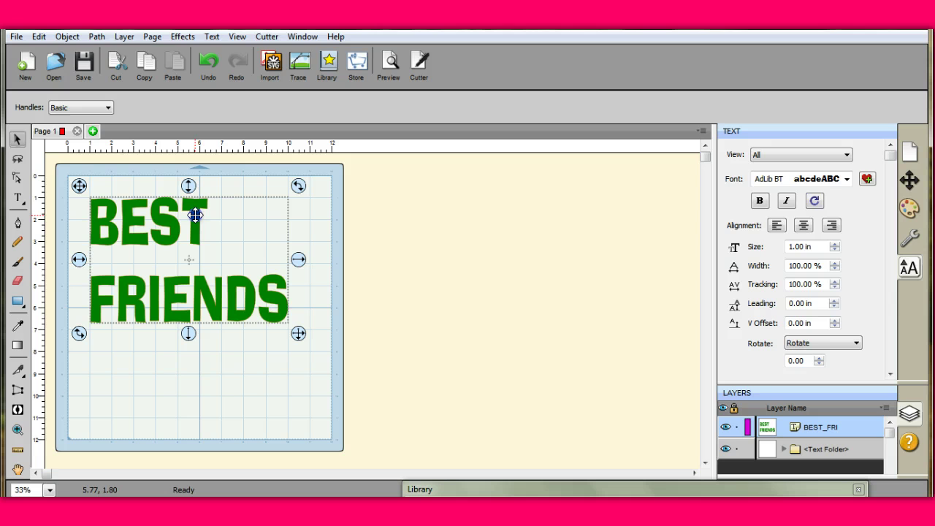
{"action": "left_click", "coordinate": [65, 36]}
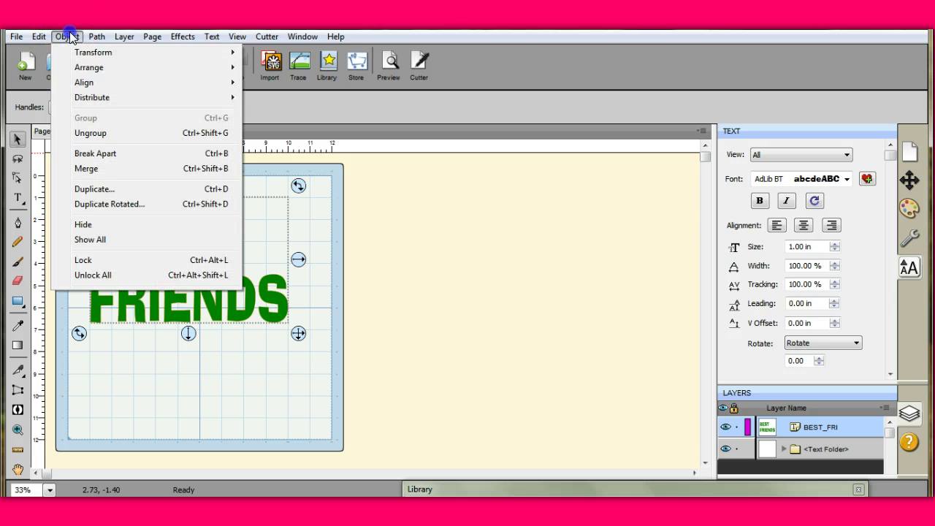
- Ungroup the text and slide the letters B, E and T of BEST together
{"action": "left_click", "coordinate": [99, 133]}
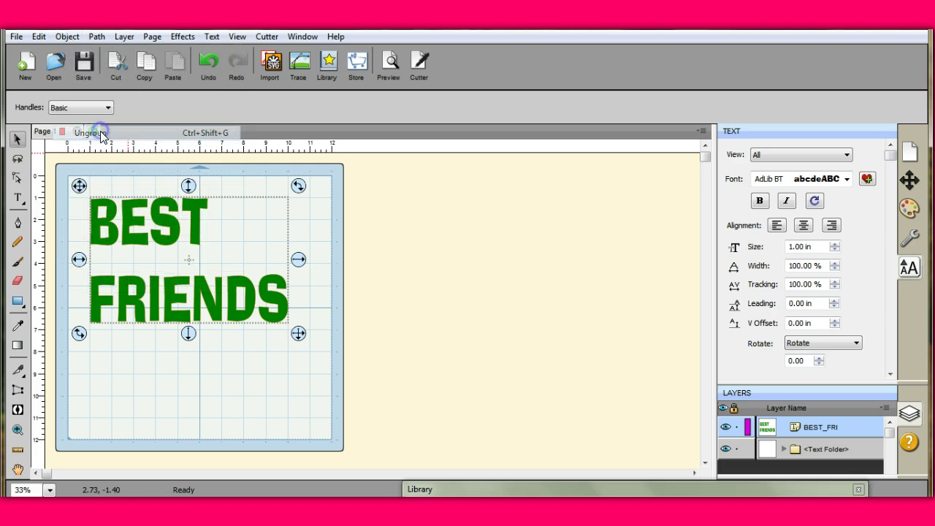
{"action": "left_click", "coordinate": [194, 219]}
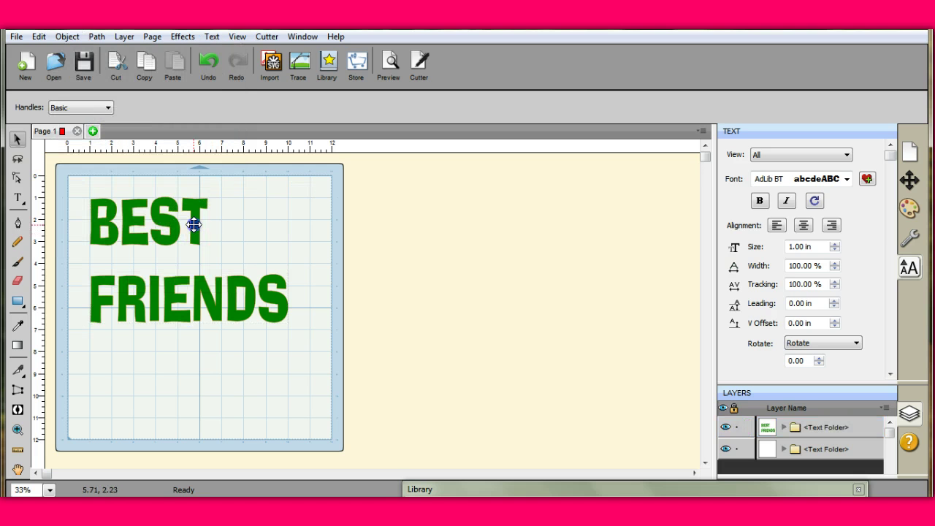
{"action": "left_click", "coordinate": [137, 219]}
{"action": "left_click", "coordinate": [121, 218]}
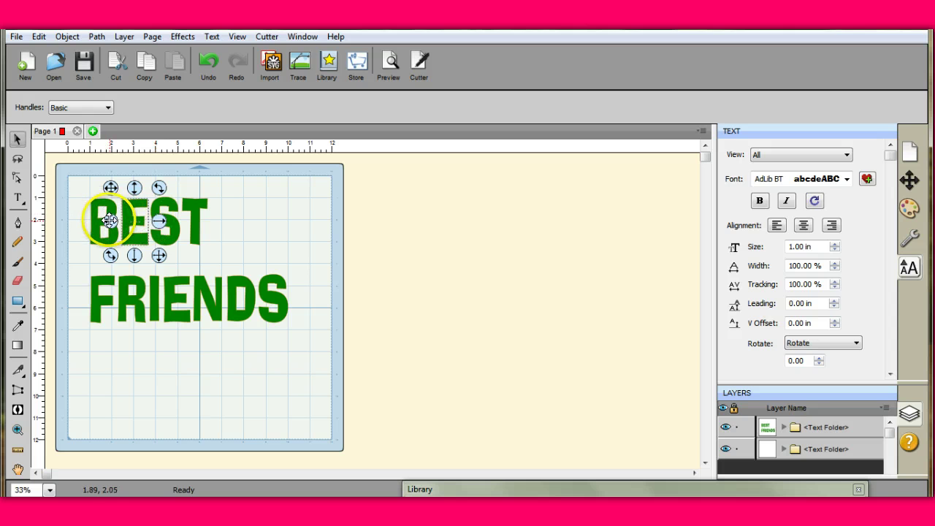
{"action": "left_click_drag", "start_coordinate": [108, 220], "coordinate": [117, 219]}
{"action": "left_click", "coordinate": [198, 204]}
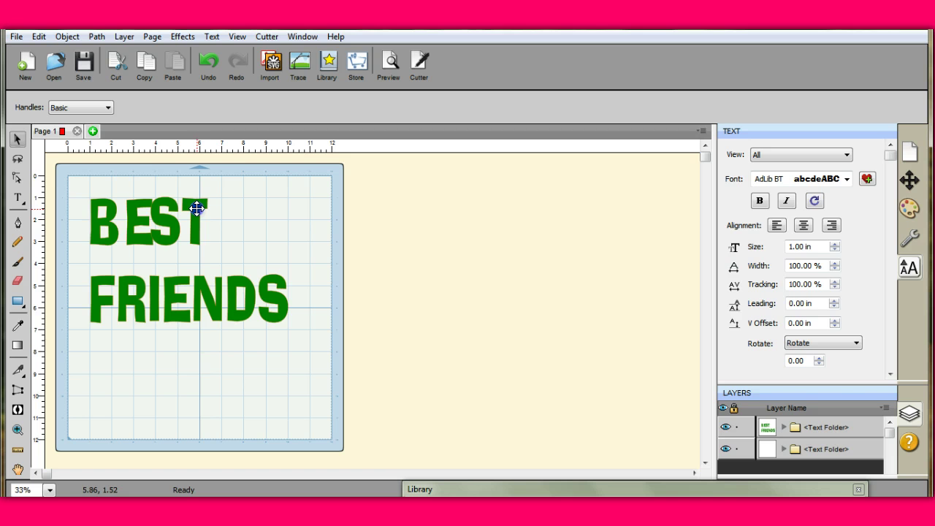
{"action": "left_click_drag", "start_coordinate": [190, 209], "coordinate": [183, 210]}
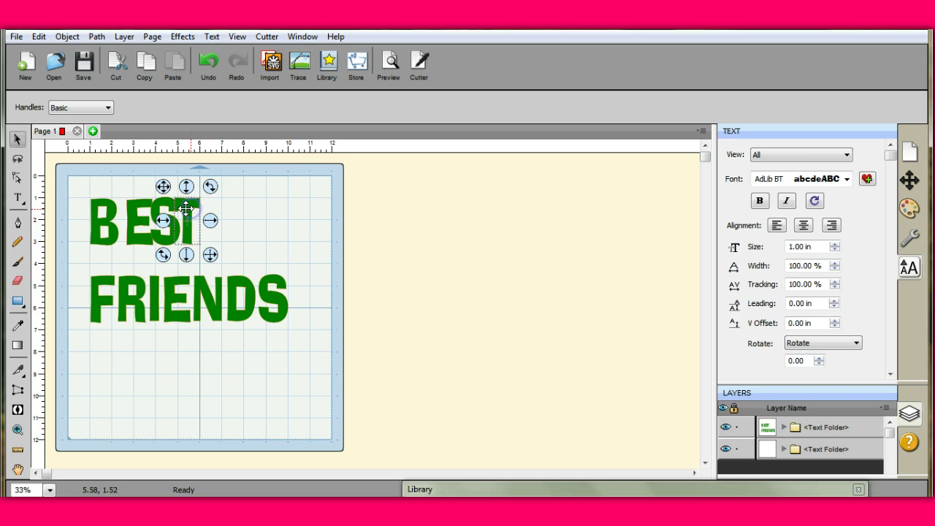
{"action": "left_click", "coordinate": [100, 215]}
{"action": "left_click_drag", "start_coordinate": [100, 215], "coordinate": [104, 217]}
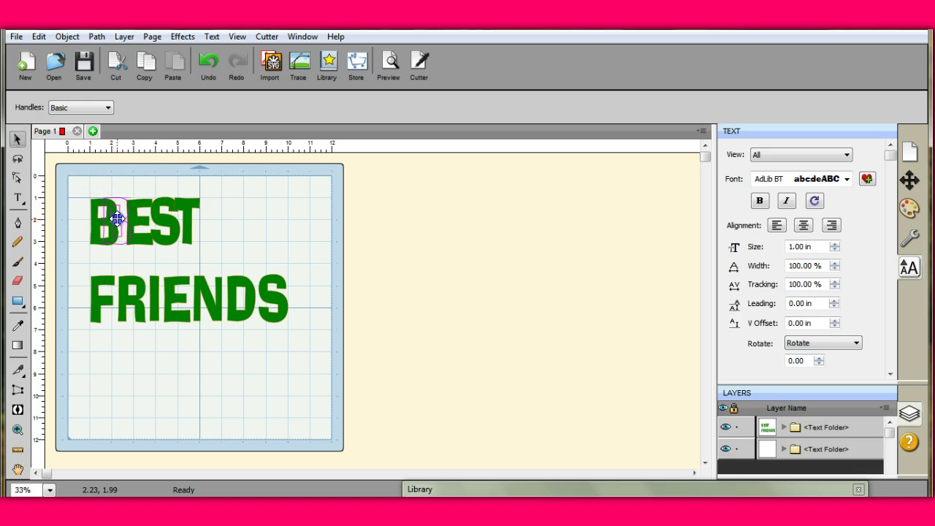
{"action": "left_click_drag", "start_coordinate": [117, 218], "coordinate": [118, 219]}
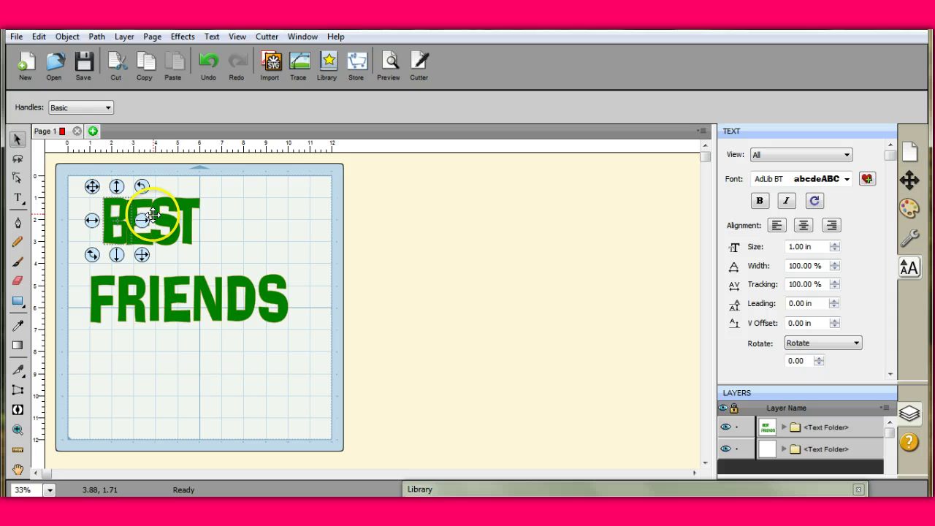
- Push the F and I of FRIENDS against R so the word's letters touch
{"action": "left_click", "coordinate": [101, 298]}
{"action": "mouse_move", "coordinate": [129, 297]}
{"action": "left_mouse_down"}
{"action": "mouse_move", "coordinate": [142, 296]}
{"action": "mouse_move", "coordinate": [130, 301]}
{"action": "left_mouse_up"}
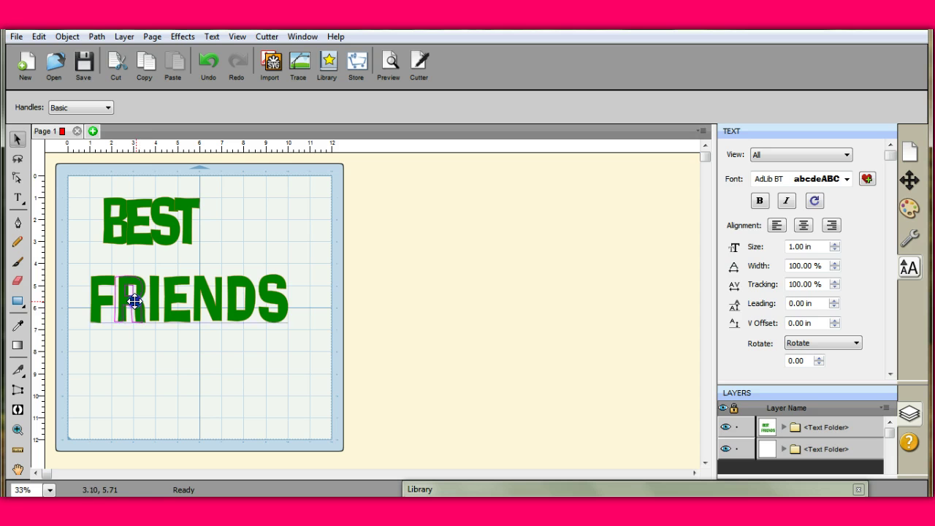
{"action": "left_click", "coordinate": [133, 301]}
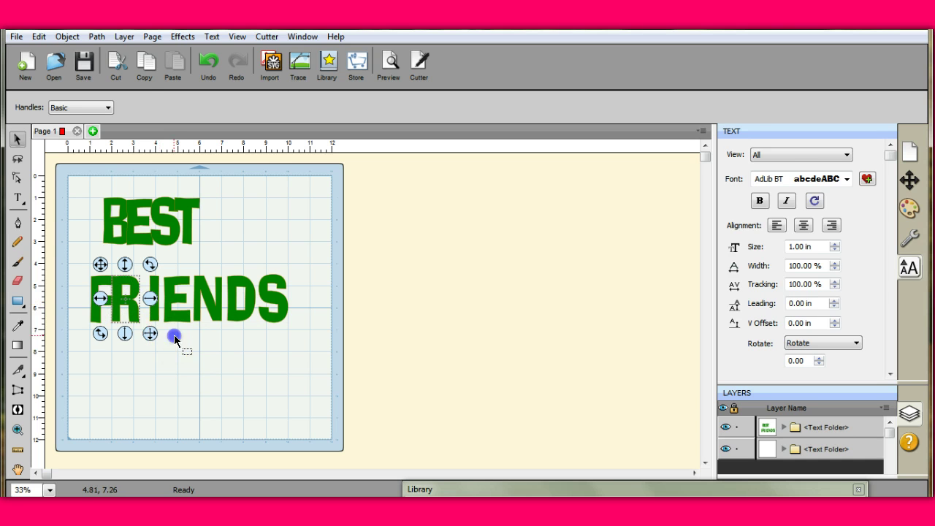
{"action": "left_click", "coordinate": [146, 309]}
{"action": "left_click", "coordinate": [152, 310]}
{"action": "left_click_drag", "start_coordinate": [151, 310], "coordinate": [125, 306]}
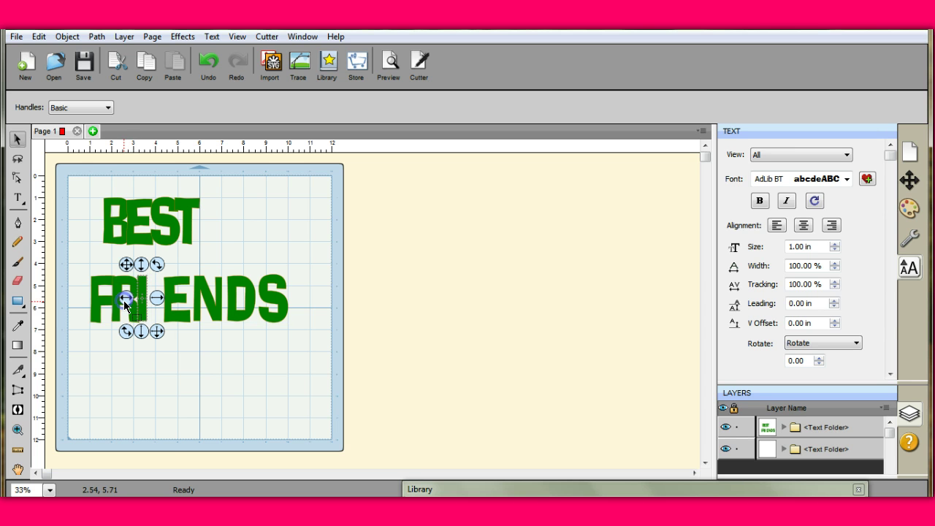
{"action": "left_click", "coordinate": [241, 270]}
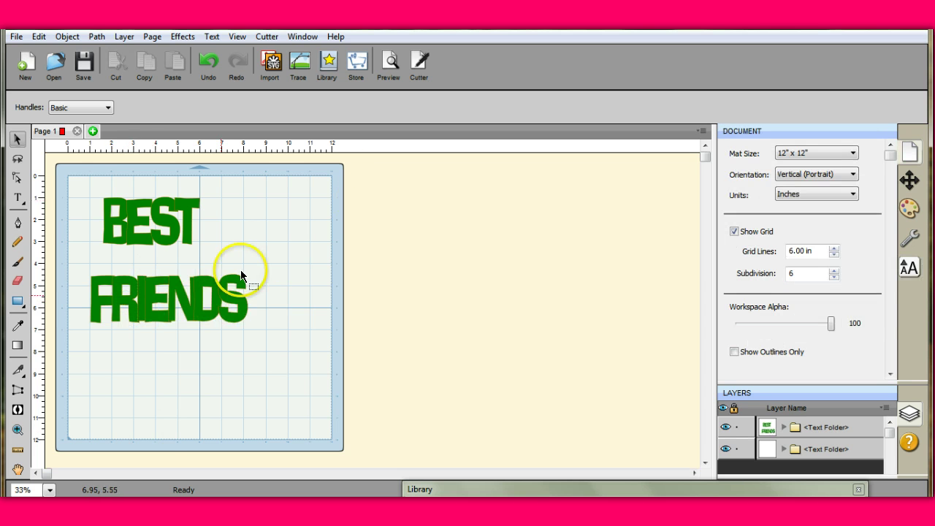
- Preview the cut lines, then select all the letters and weld them with Path > Union
{"action": "left_click", "coordinate": [391, 65]}
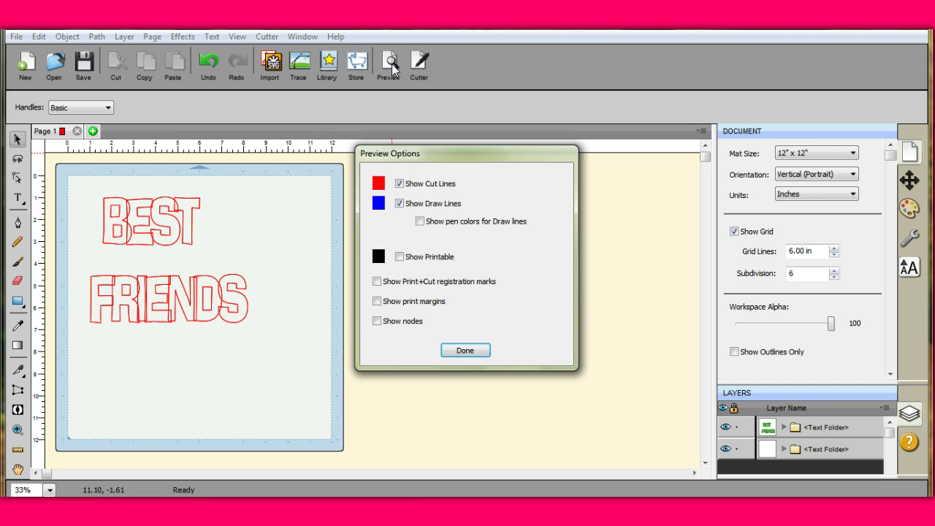
{"action": "left_click", "coordinate": [465, 350]}
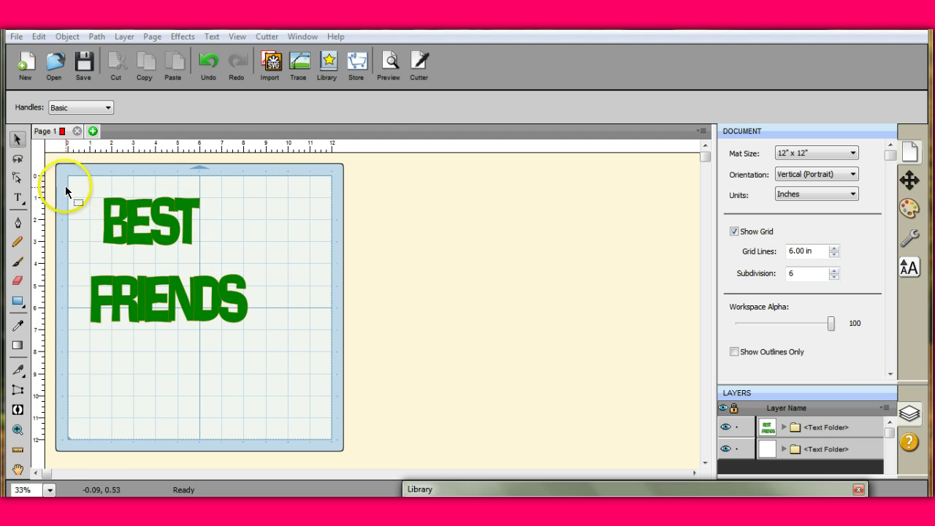
{"action": "left_click_drag", "start_coordinate": [69, 180], "coordinate": [288, 341]}
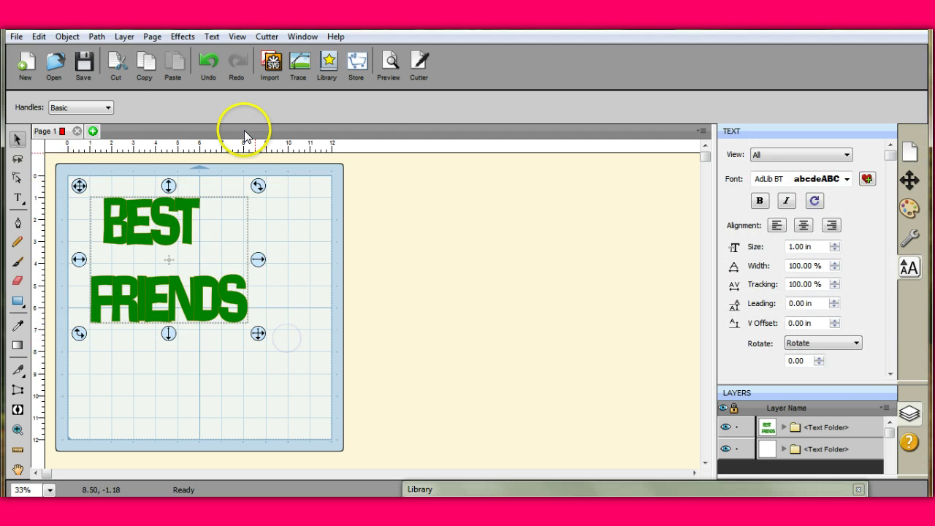
{"action": "left_click", "coordinate": [96, 36]}
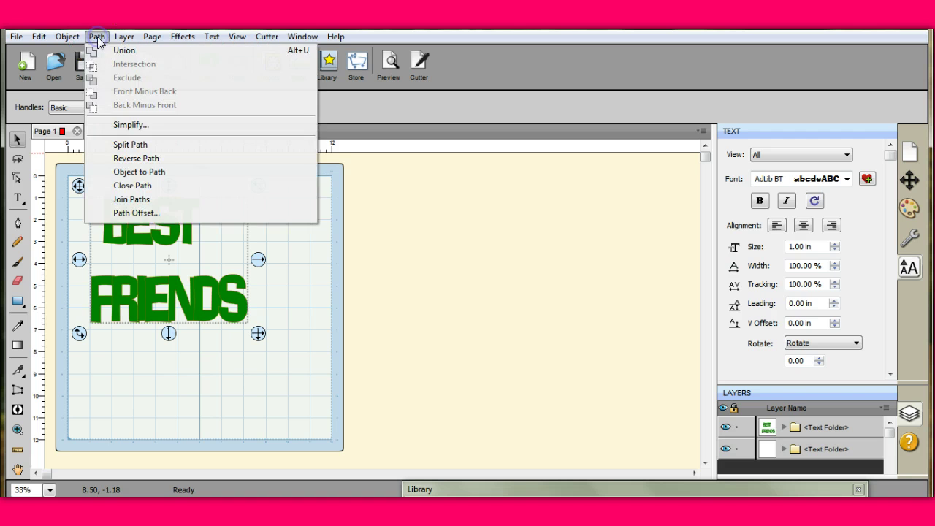
{"action": "left_click", "coordinate": [122, 51]}
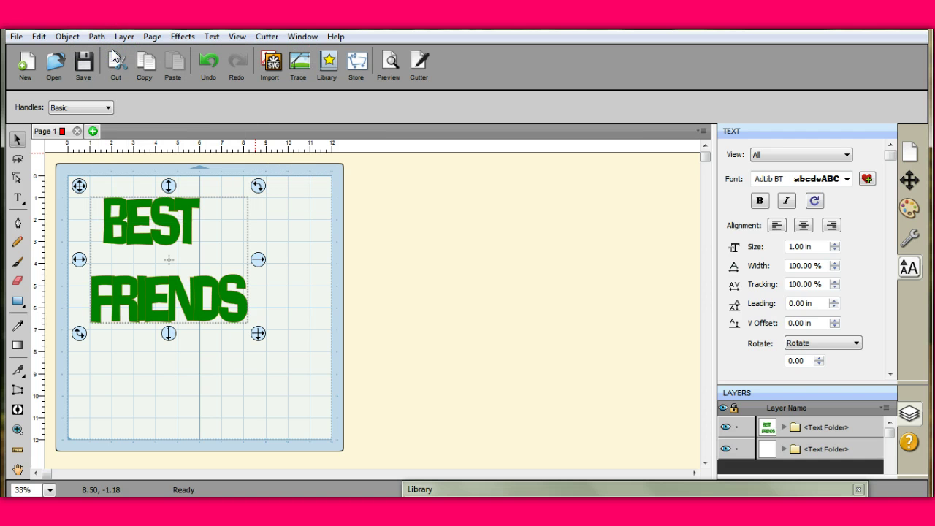
{"action": "left_click", "coordinate": [231, 152]}
- Preview the welded text's cut lines and return to the editing canvas
{"action": "left_click", "coordinate": [389, 64]}
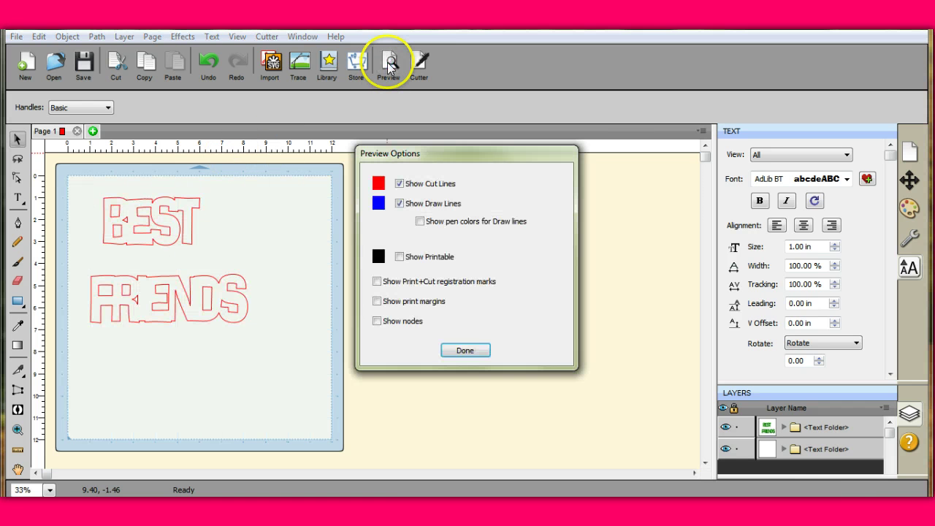
{"action": "left_click", "coordinate": [465, 350]}
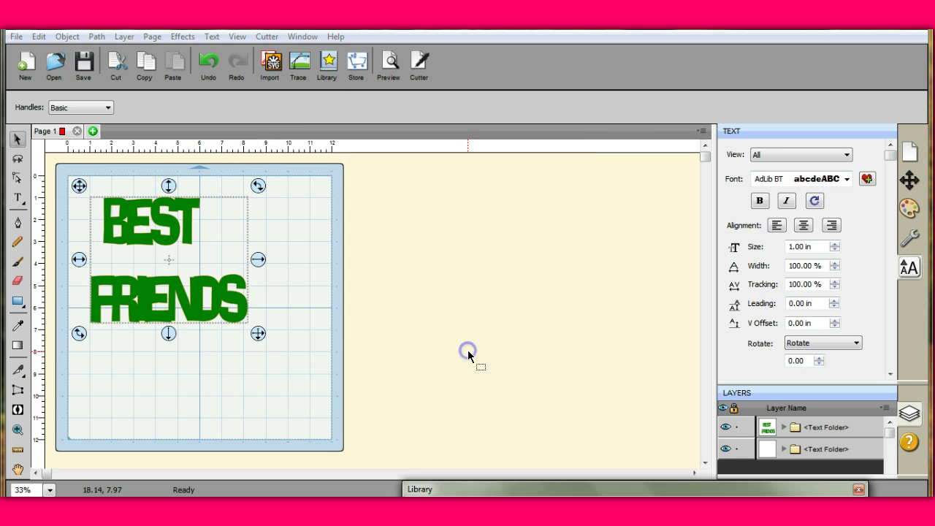
{"action": "left_click", "coordinate": [220, 280]}
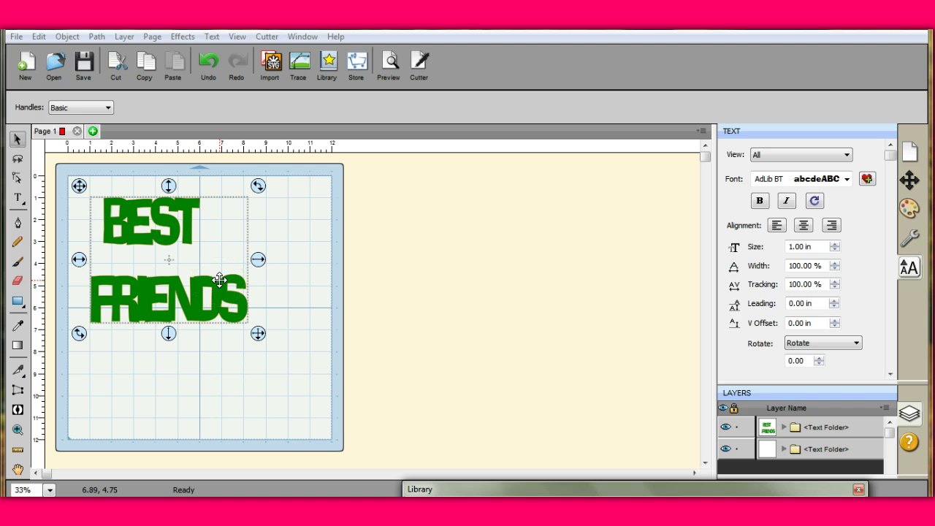
{"action": "left_click", "coordinate": [162, 224]}
- Apply a 0.09 in Shadow Layer (Contour Cut) to BEST FRIENDS and preview its outline
{"action": "left_click", "coordinate": [185, 39]}
{"action": "left_click", "coordinate": [220, 219]}
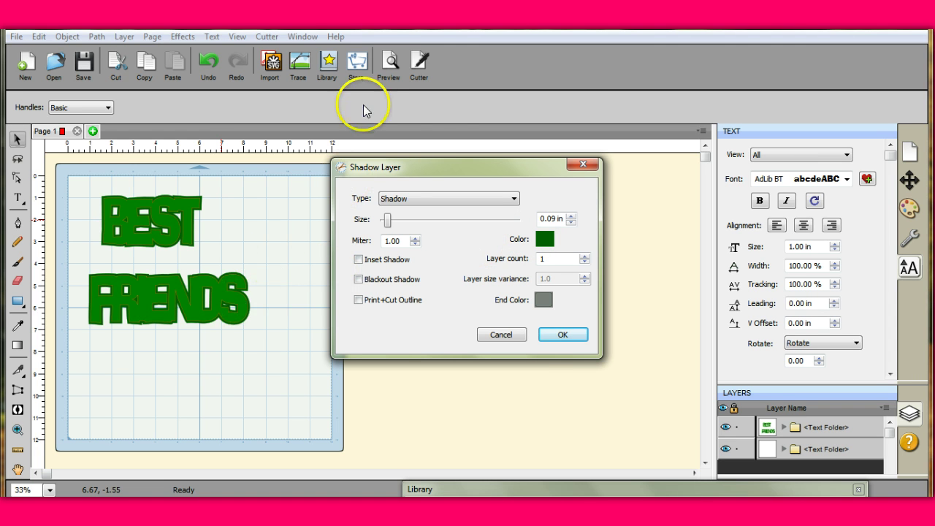
{"action": "left_click", "coordinate": [561, 334]}
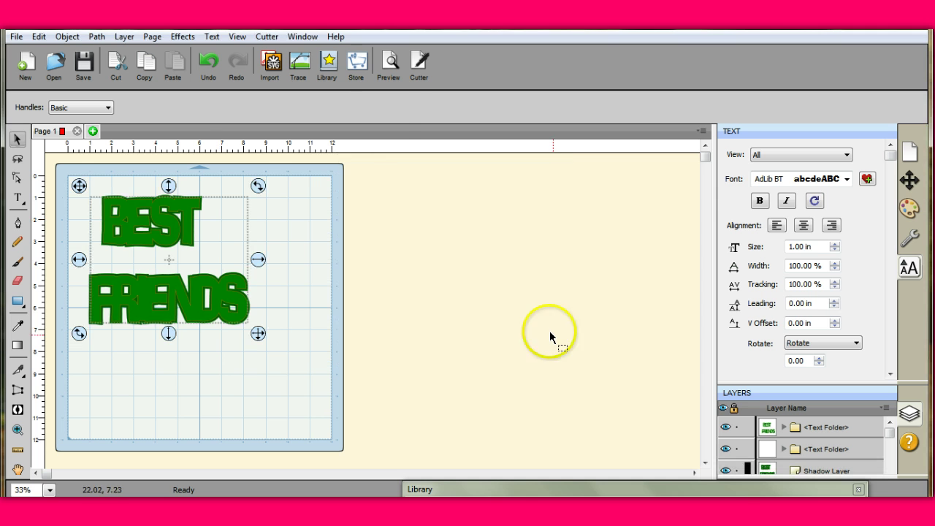
{"action": "left_click", "coordinate": [386, 62]}
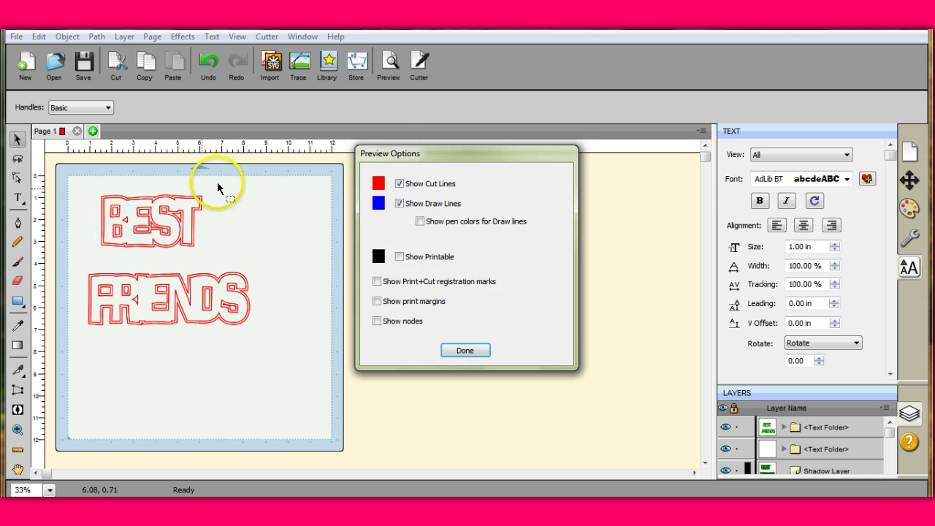
{"action": "left_click", "coordinate": [462, 351]}
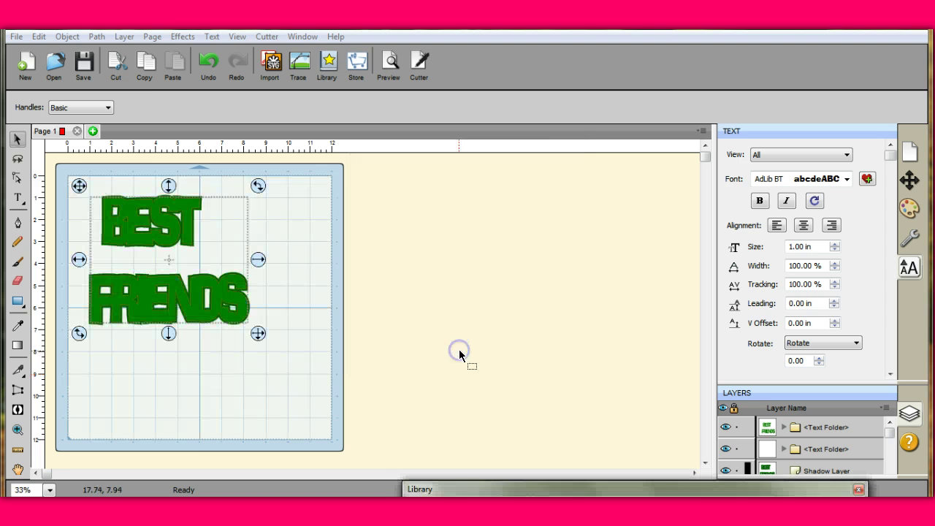
- Add another shadow layer with its Size raised to 0.27 in
{"action": "left_click", "coordinate": [183, 36]}
{"action": "left_click", "coordinate": [229, 219]}
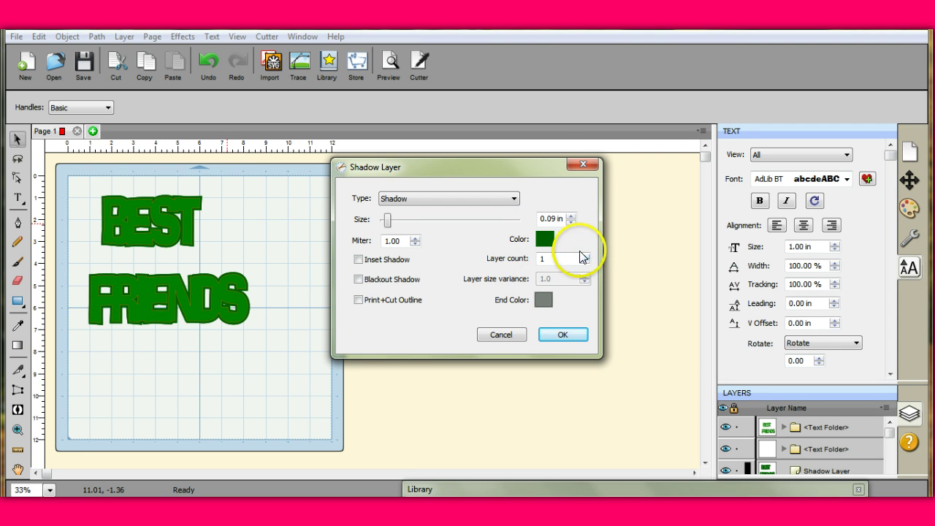
{"action": "left_click", "coordinate": [571, 216]}
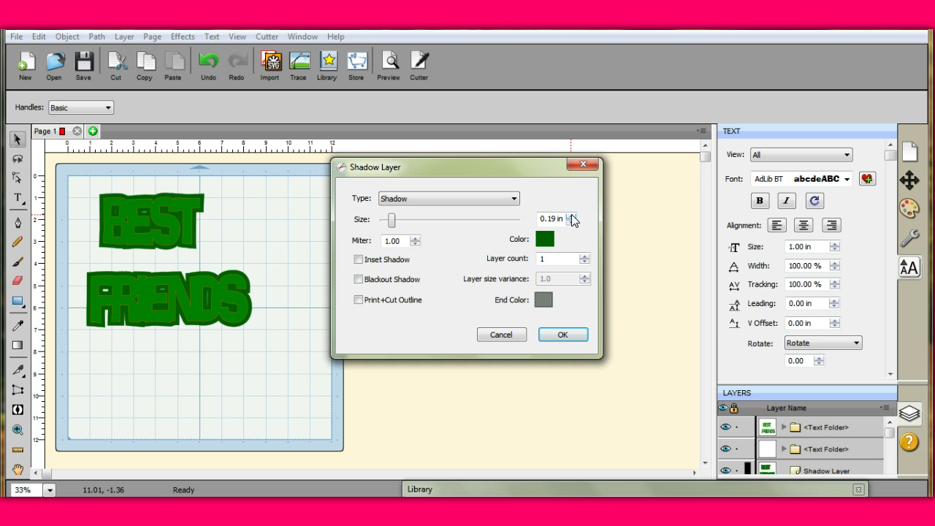
{"action": "left_click", "coordinate": [571, 216]}
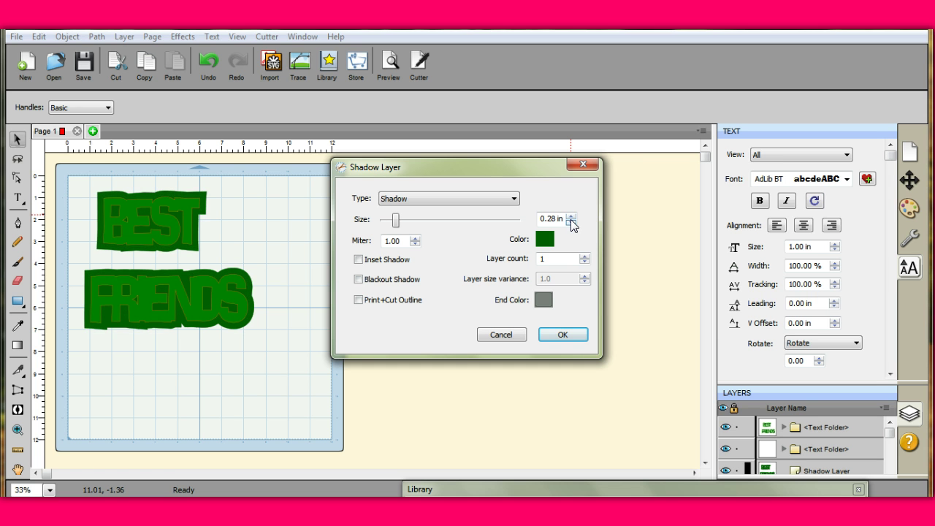
{"action": "left_click", "coordinate": [571, 222]}
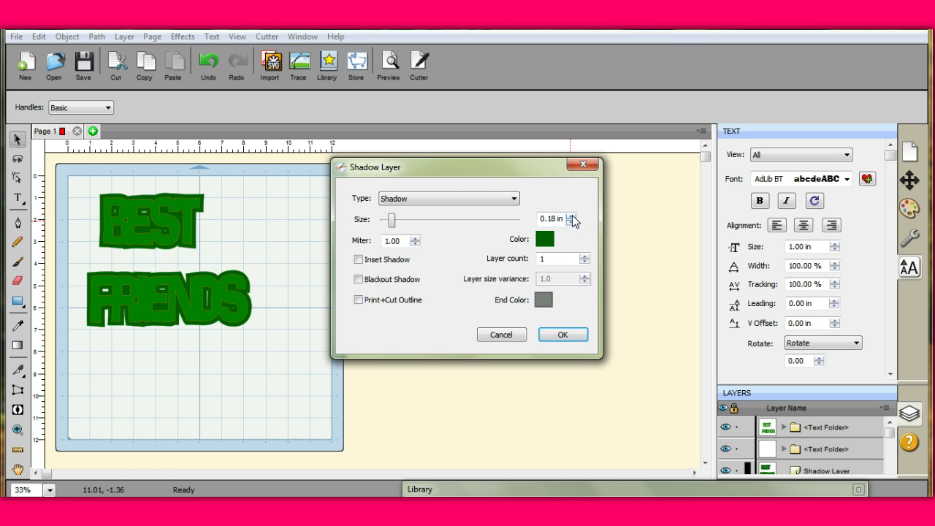
{"action": "left_click", "coordinate": [571, 216]}
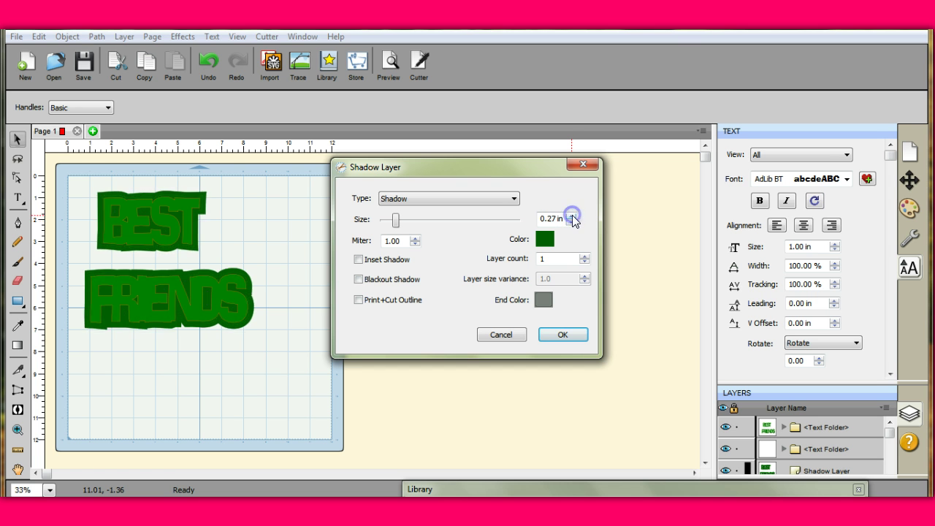
{"action": "left_click", "coordinate": [566, 334]}
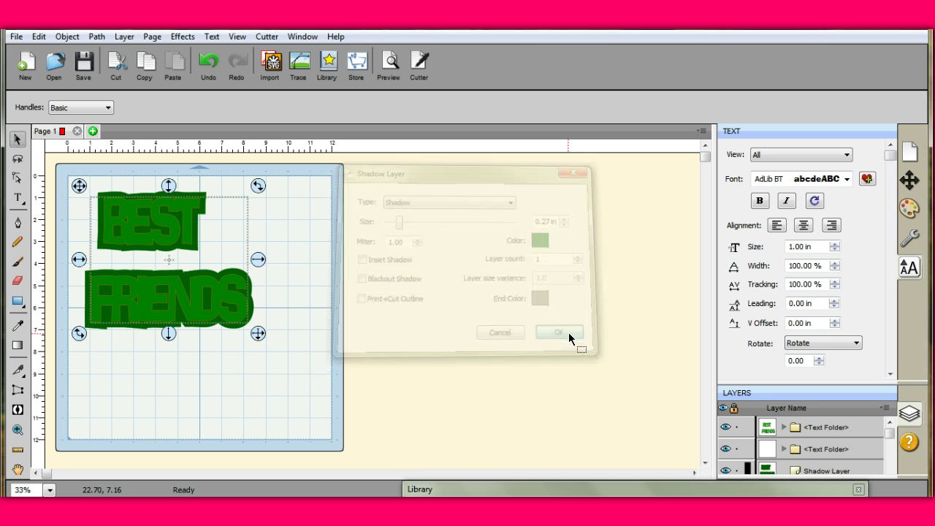
- Preview both shadows' cut lines, then undo the 0.27 in shadow
{"action": "left_click", "coordinate": [385, 64]}
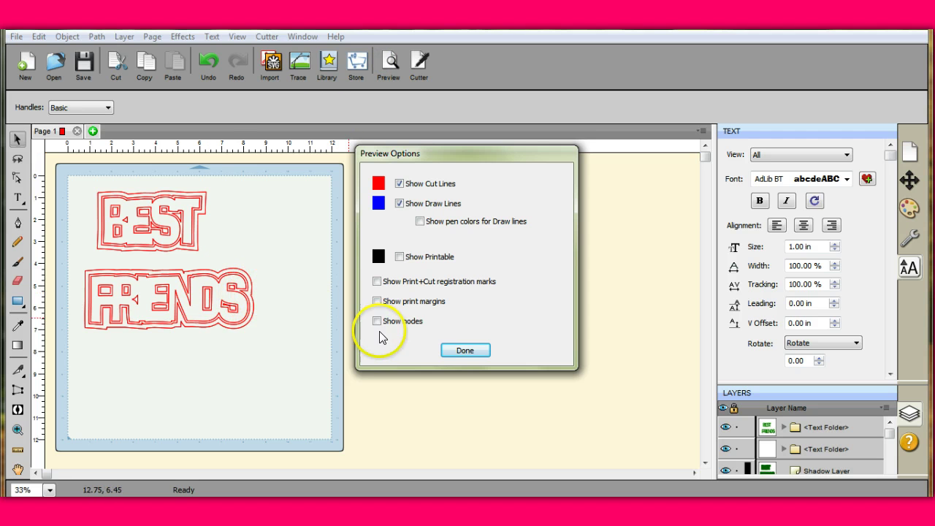
{"action": "left_click", "coordinate": [468, 351]}
{"action": "left_click", "coordinate": [209, 67]}
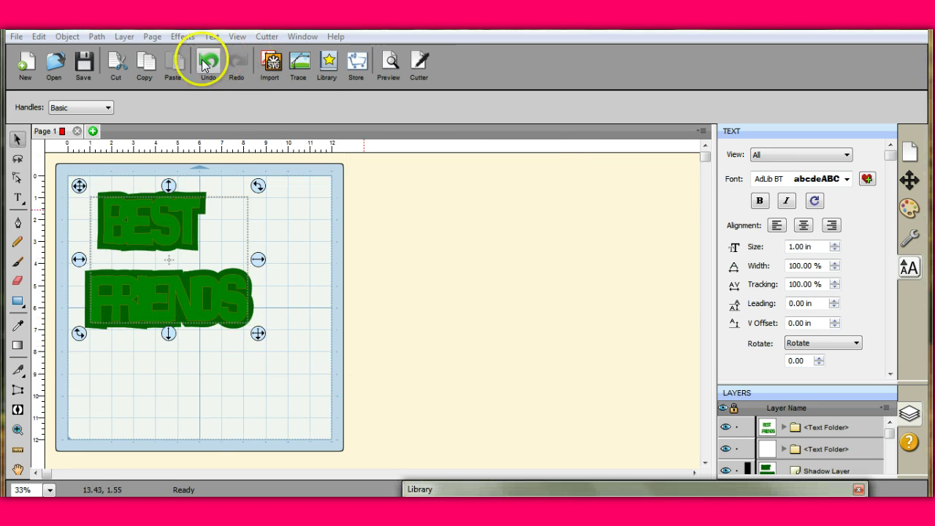
{"action": "left_click", "coordinate": [222, 66]}
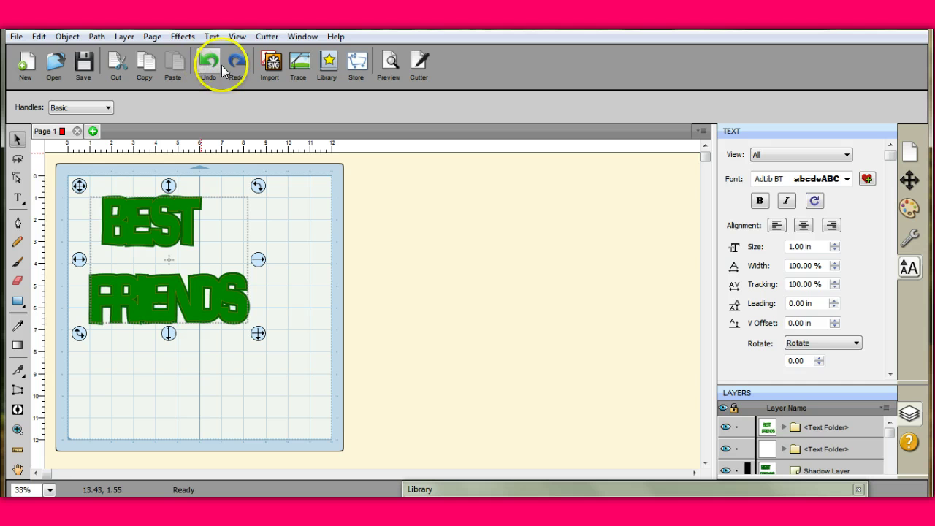
- Add a 0.19 in shadow layer around BEST FRIENDS instead
{"action": "left_click", "coordinate": [182, 37]}
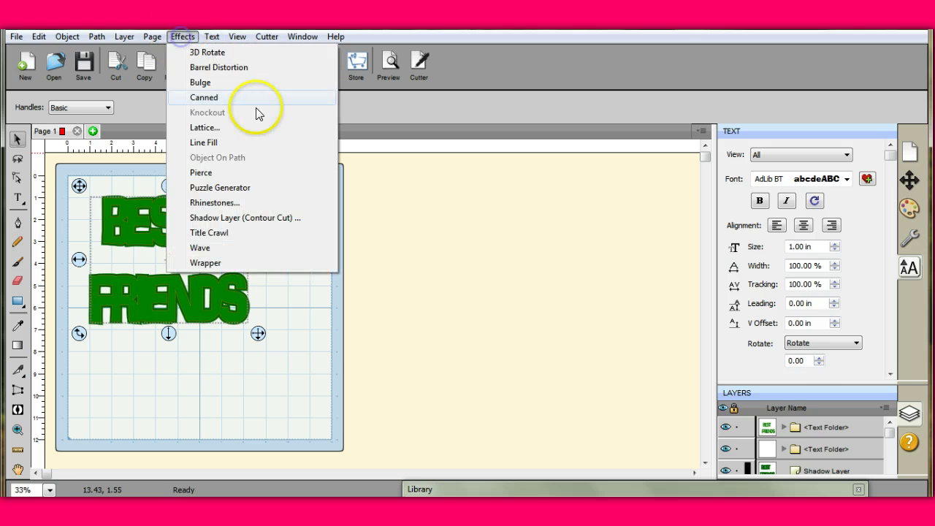
{"action": "left_click", "coordinate": [274, 219]}
{"action": "left_click", "coordinate": [571, 216]}
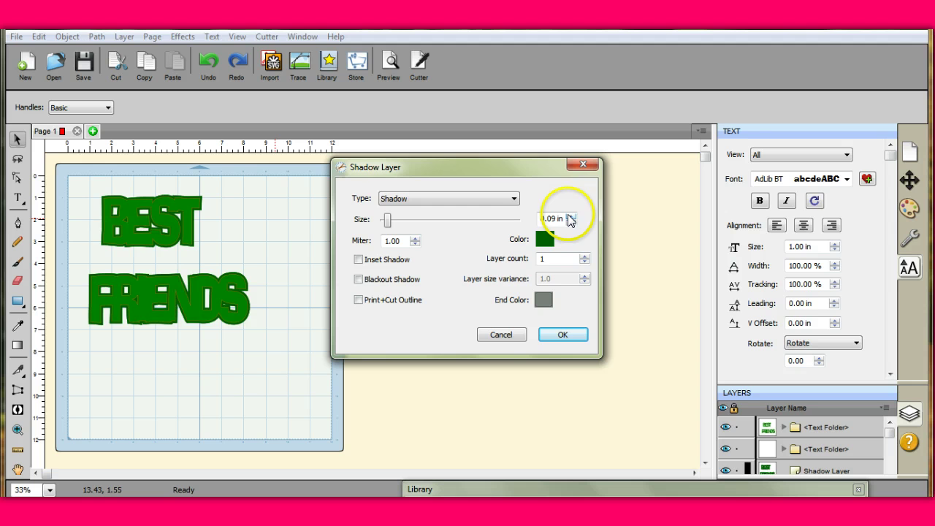
{"action": "left_click", "coordinate": [562, 336]}
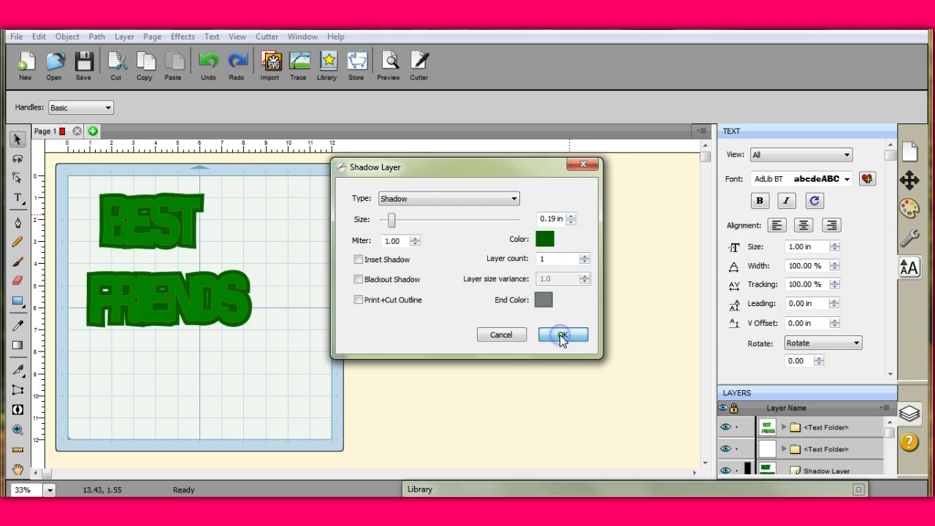
- Preview the stacked shadows, then marquee-select BEST FRIENDS with its shadow layers
{"action": "left_click", "coordinate": [379, 58]}
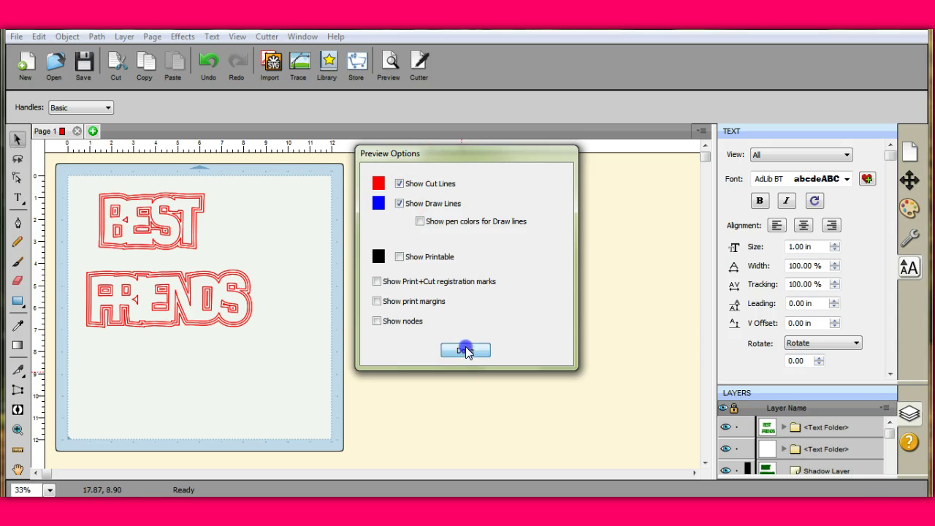
{"action": "left_click", "coordinate": [465, 350]}
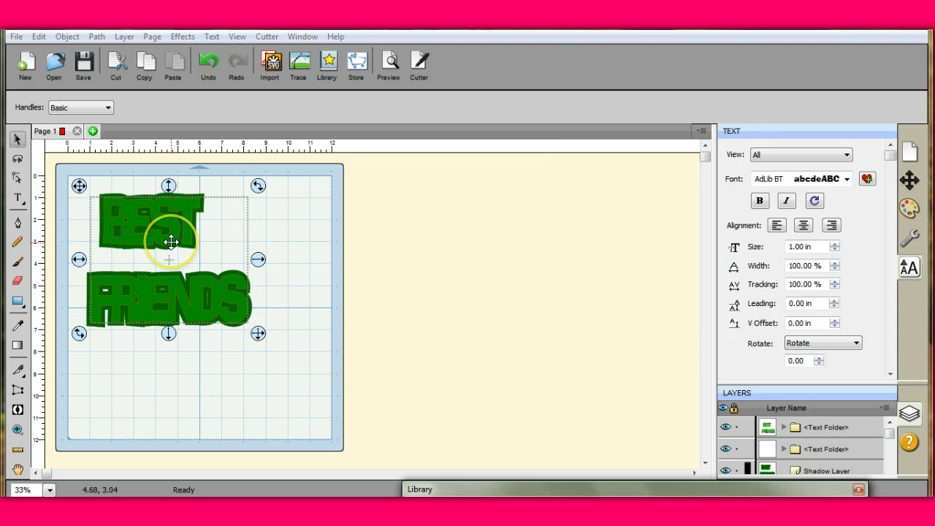
{"action": "left_click", "coordinate": [295, 287]}
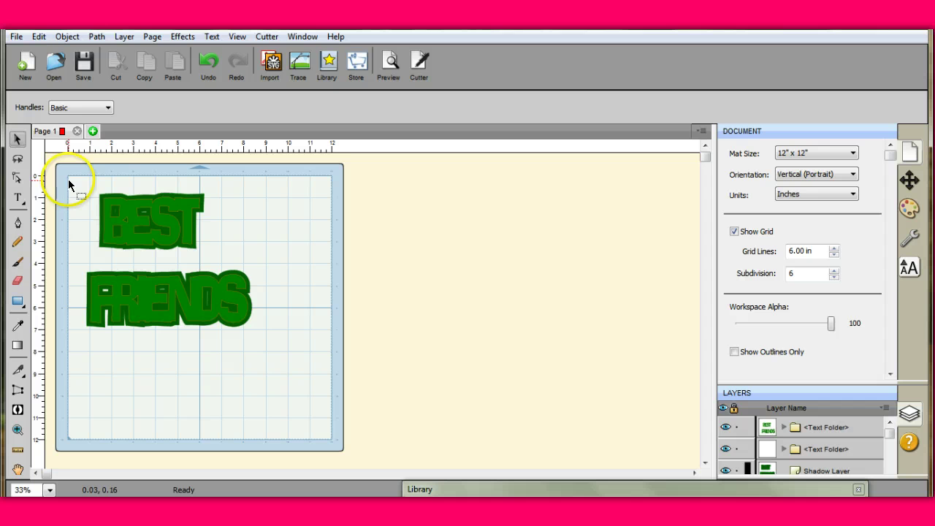
{"action": "left_click_drag", "start_coordinate": [69, 184], "coordinate": [296, 379]}
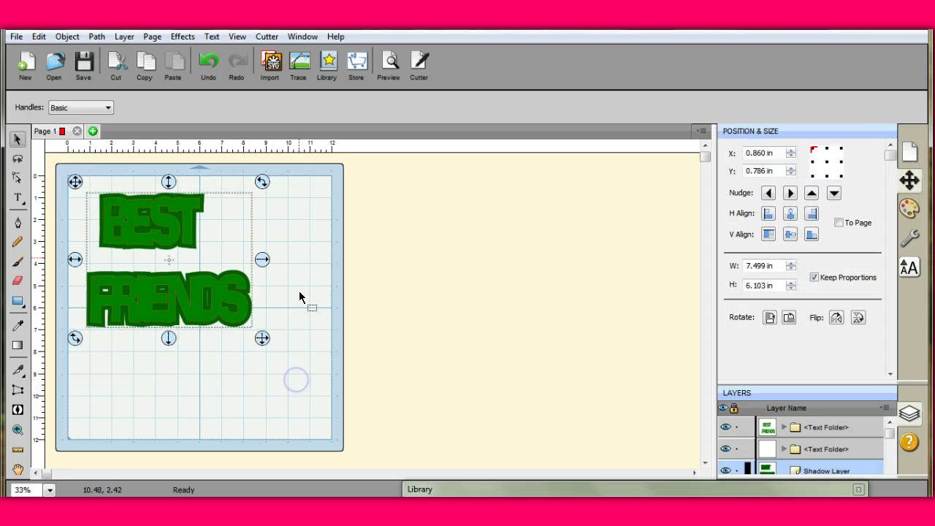
- Undo the shadow and apply a new shadow layer with Layer count 2
{"action": "left_click", "coordinate": [208, 64]}
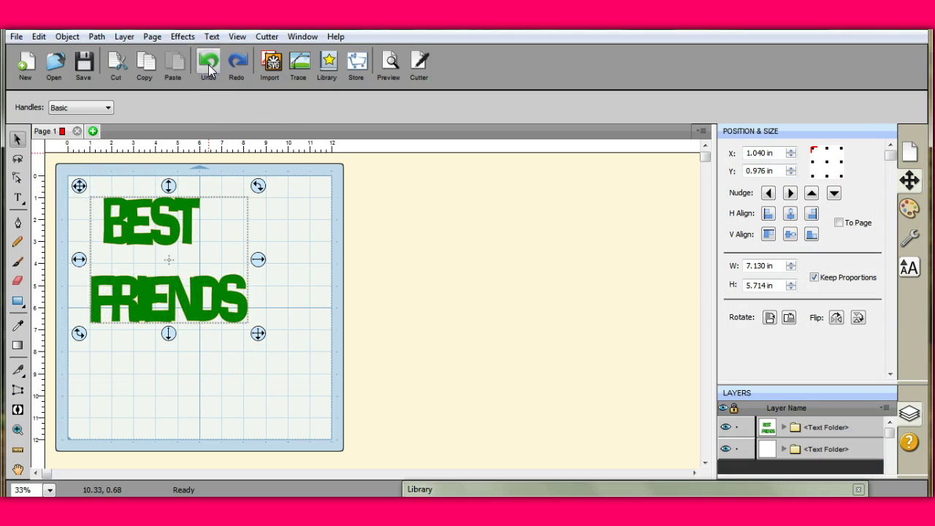
{"action": "left_click", "coordinate": [183, 37]}
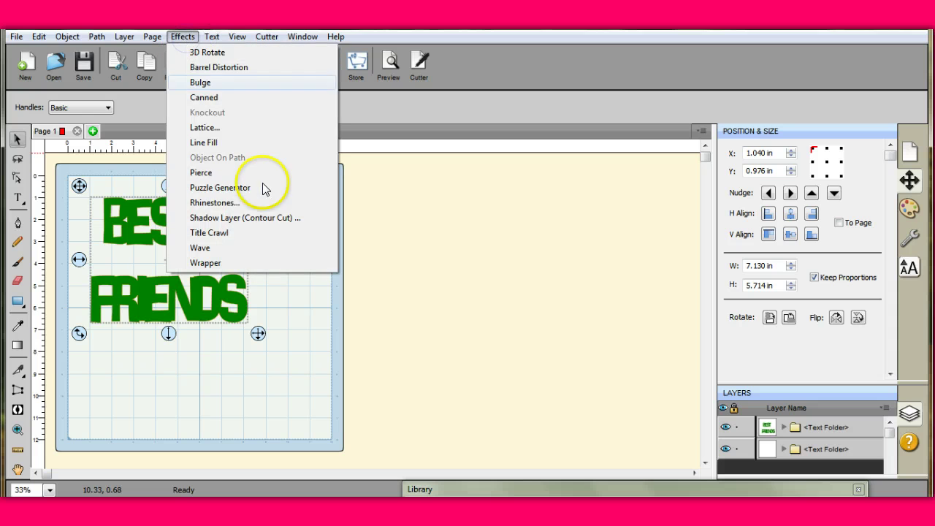
{"action": "left_click", "coordinate": [264, 218]}
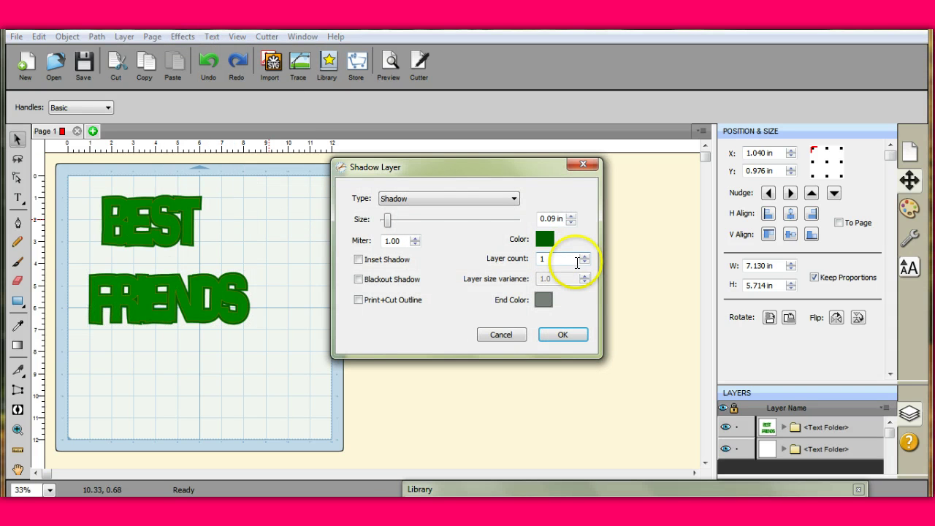
{"action": "left_click", "coordinate": [585, 258]}
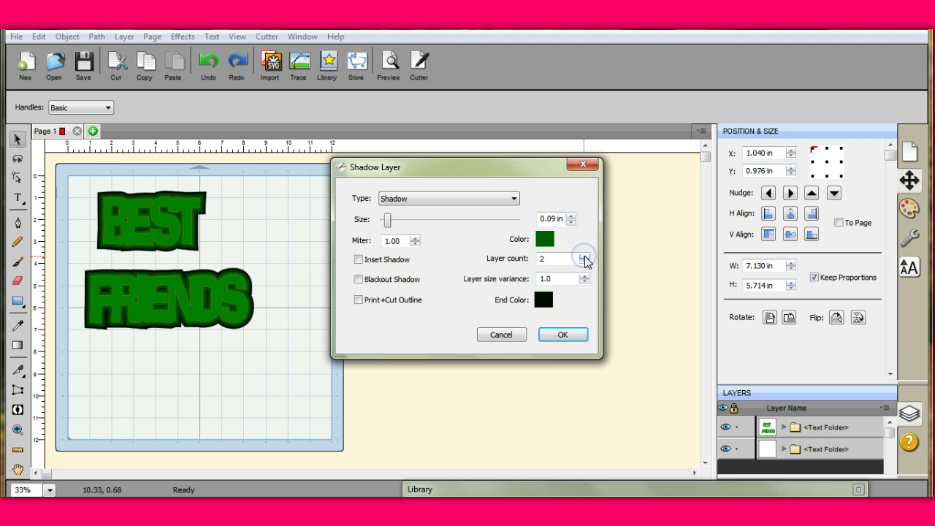
{"action": "left_click", "coordinate": [563, 336]}
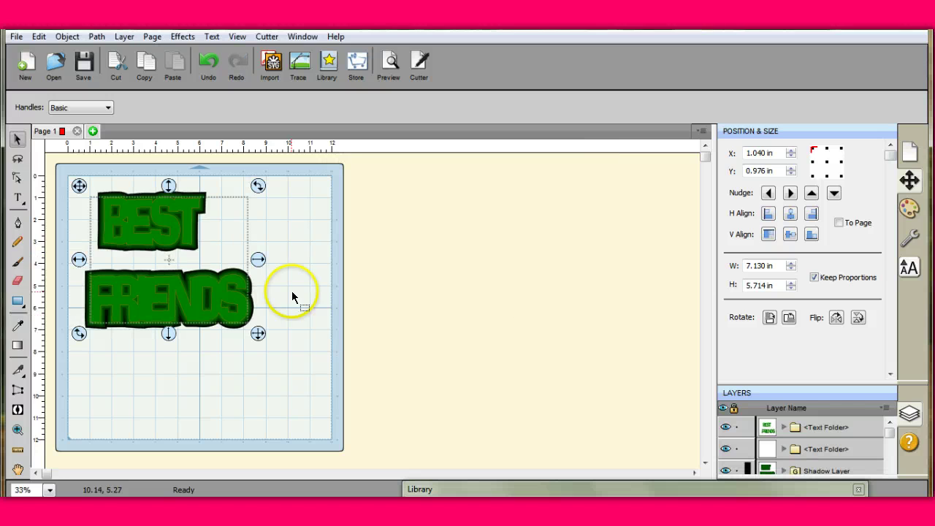
- Preview the two-layer shadow's cut lines, then select and delete the whole BEST FRIENDS design
{"action": "left_click", "coordinate": [390, 64]}
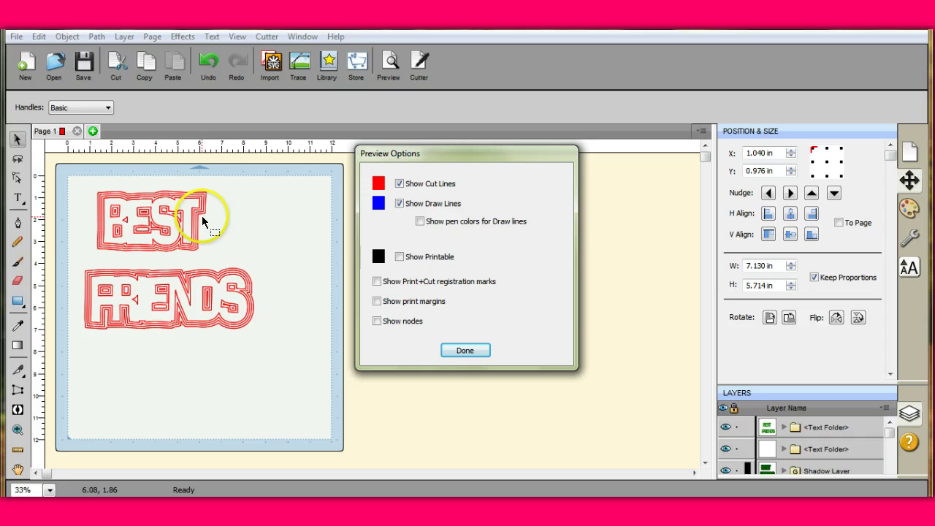
{"action": "left_click", "coordinate": [465, 351]}
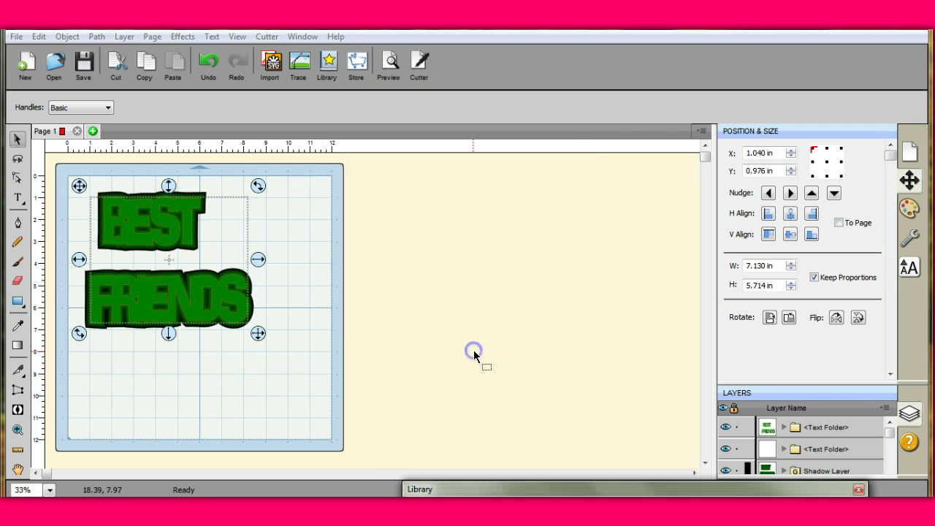
{"action": "left_click", "coordinate": [271, 250]}
{"action": "left_click_drag", "start_coordinate": [63, 182], "coordinate": [294, 386]}
{"action": "right_click", "coordinate": [165, 295]}
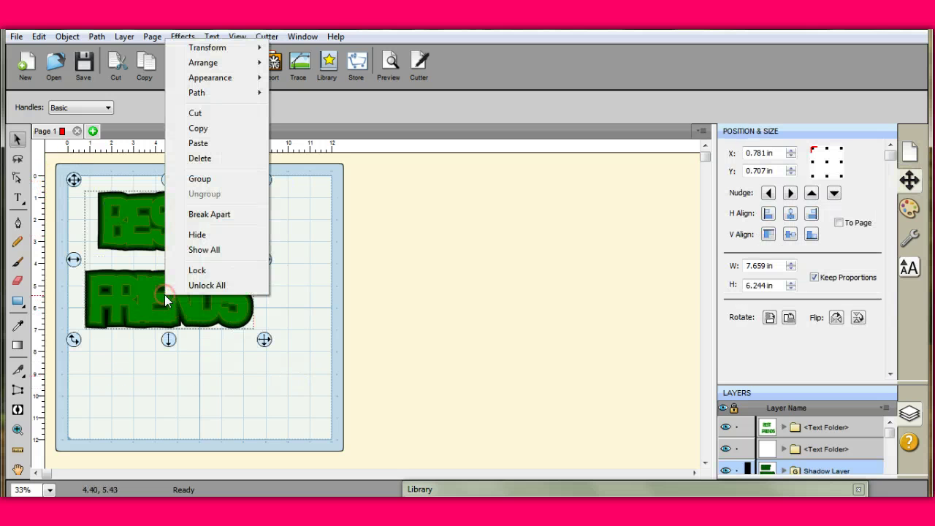
{"action": "left_click", "coordinate": [230, 160]}
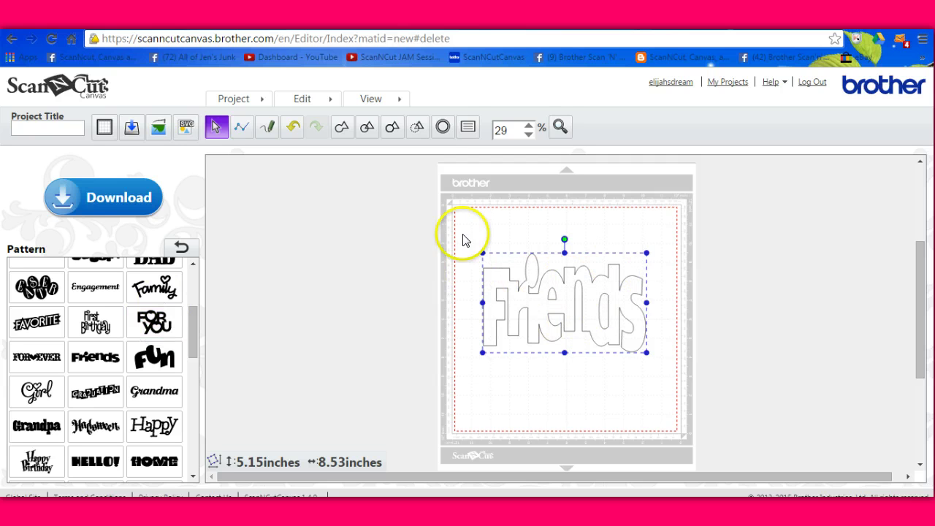
- Create a 0.2 in outward, round-cornered offset line around Friends via Edit > Create Offset Line
{"action": "left_click", "coordinate": [307, 98]}
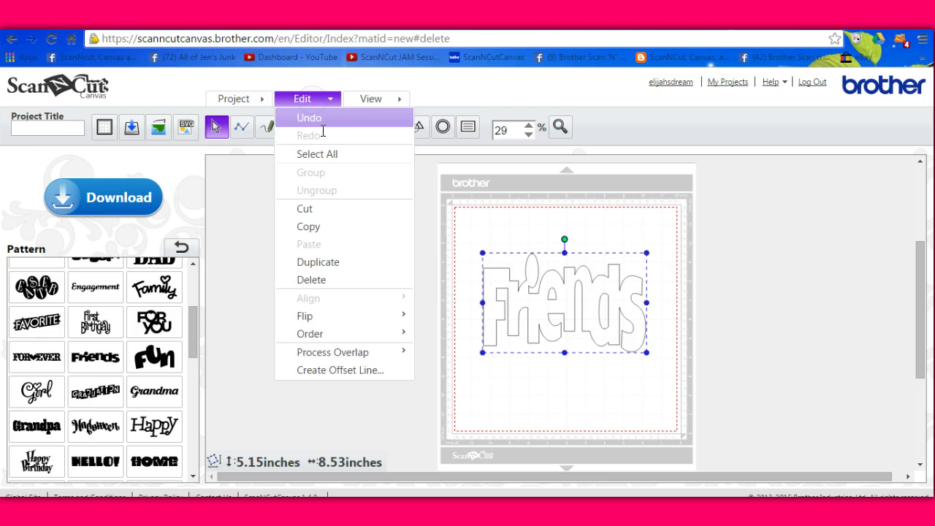
{"action": "left_click", "coordinate": [367, 372]}
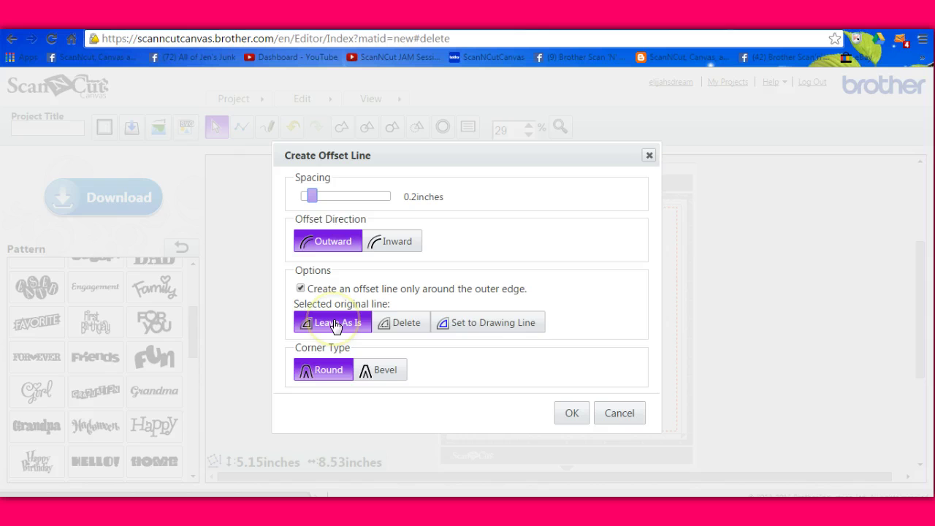
{"action": "left_click", "coordinate": [572, 414]}
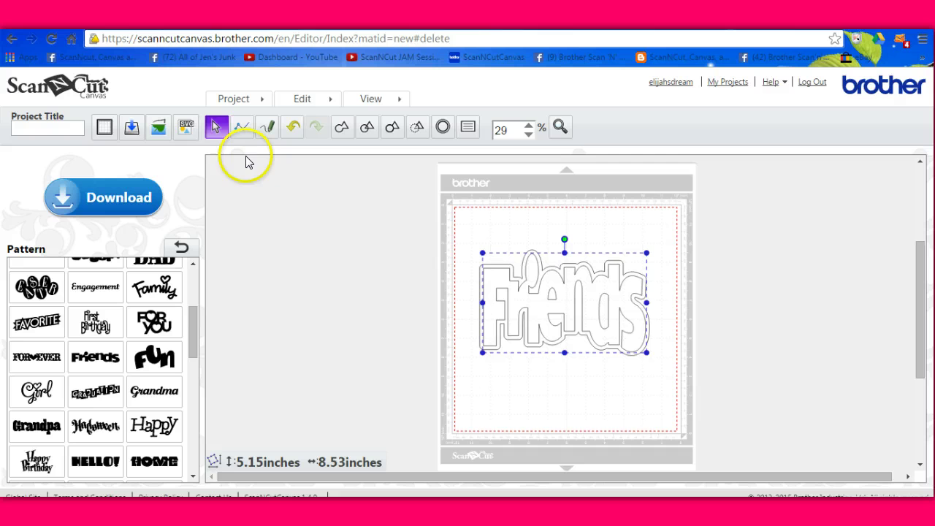
- Add a second offset line at 0.4 in spacing, then deselect to view both outlines
{"action": "left_click", "coordinate": [304, 98]}
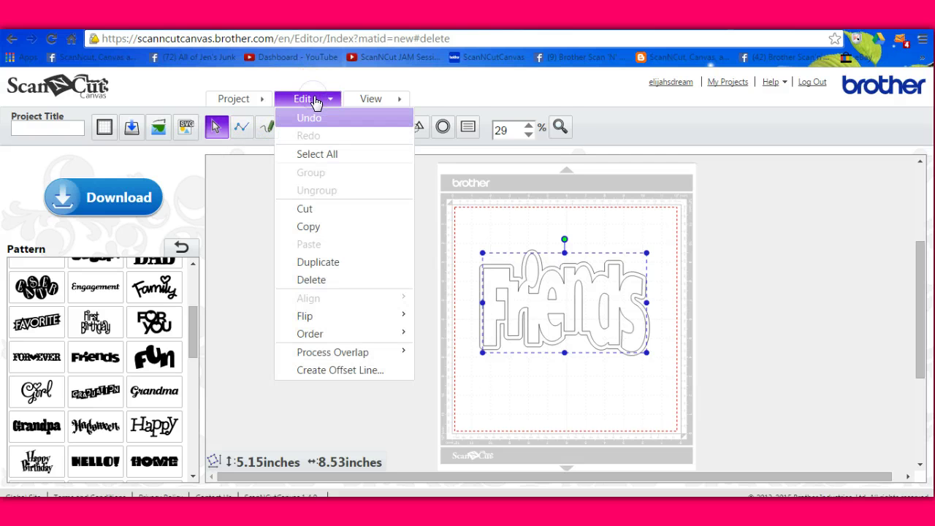
{"action": "left_click", "coordinate": [390, 393]}
{"action": "left_click", "coordinate": [306, 98]}
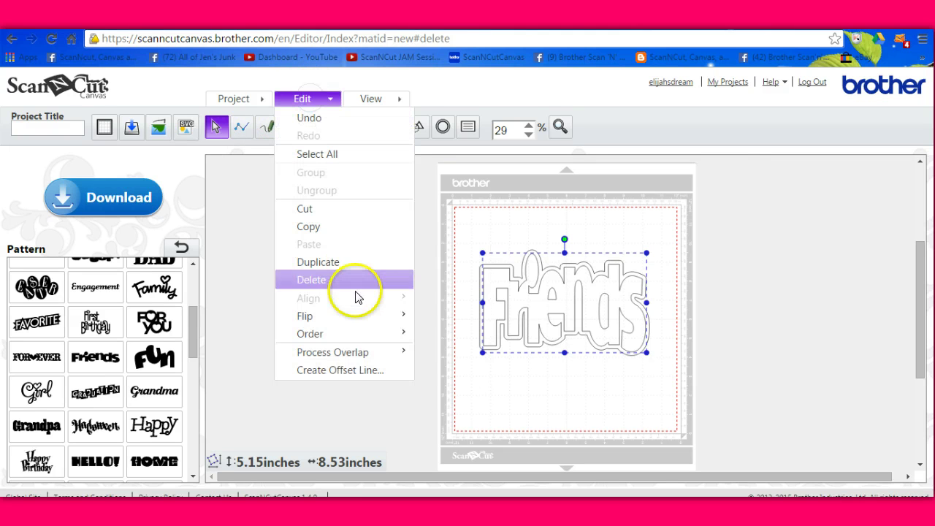
{"action": "left_click", "coordinate": [369, 371]}
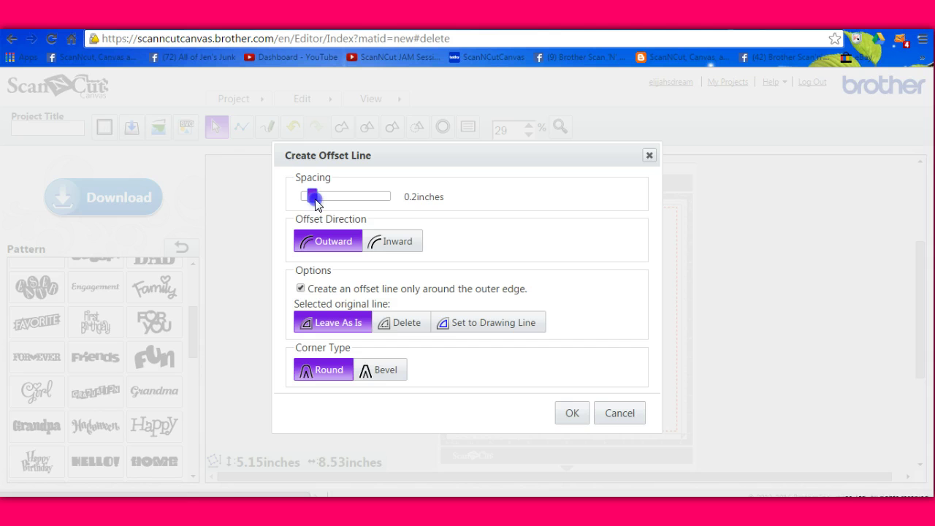
{"action": "left_click_drag", "start_coordinate": [316, 204], "coordinate": [330, 205]}
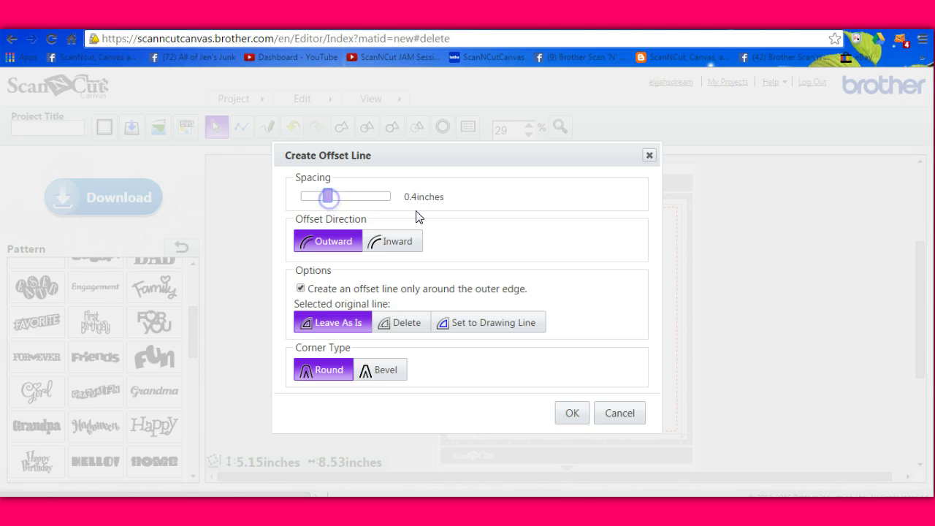
{"action": "left_click", "coordinate": [576, 420]}
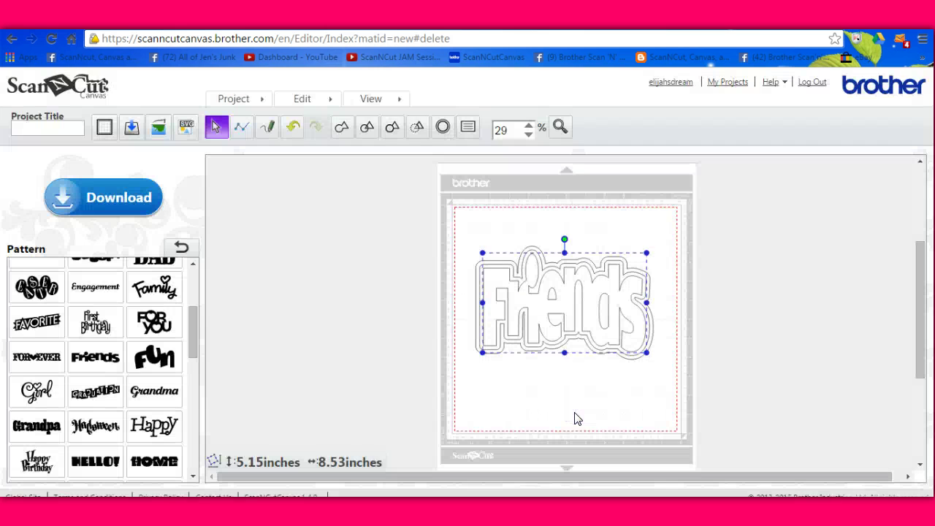
{"action": "left_click", "coordinate": [574, 342]}
{"action": "left_click", "coordinate": [636, 309]}
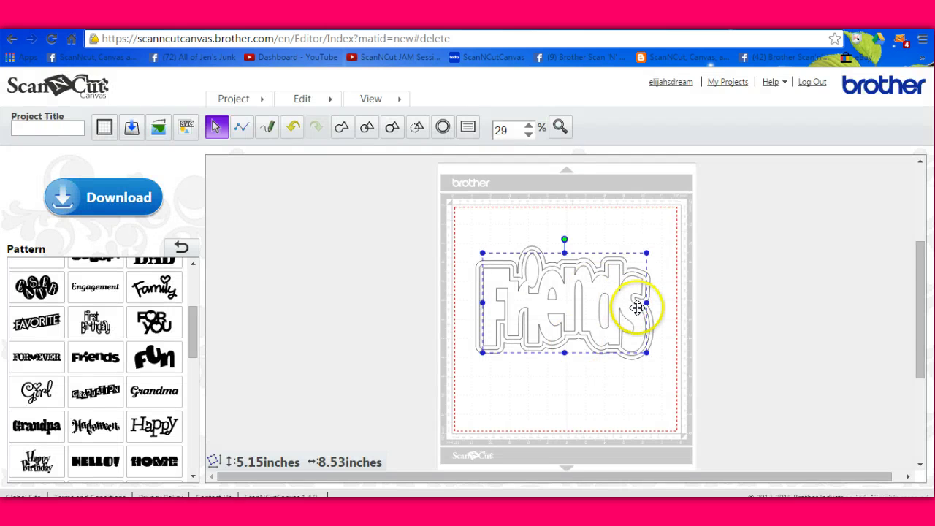
{"action": "left_click", "coordinate": [571, 401]}
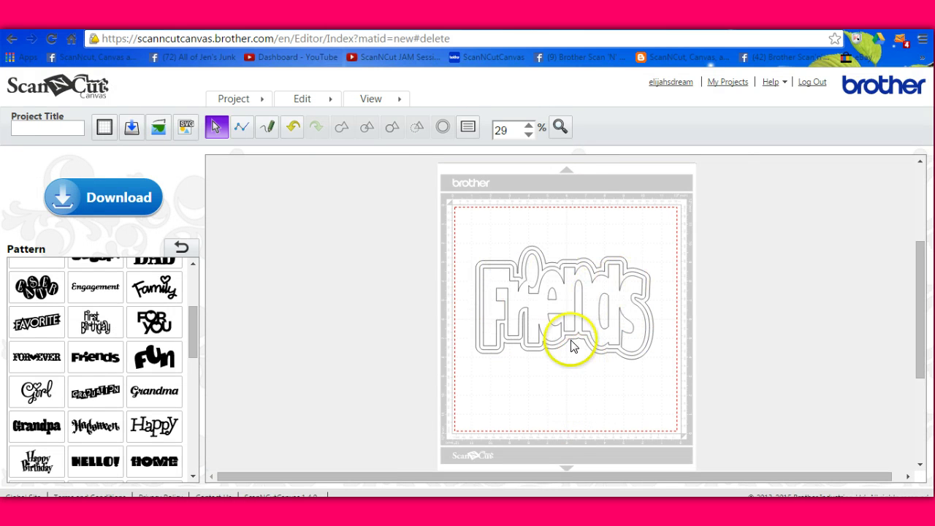